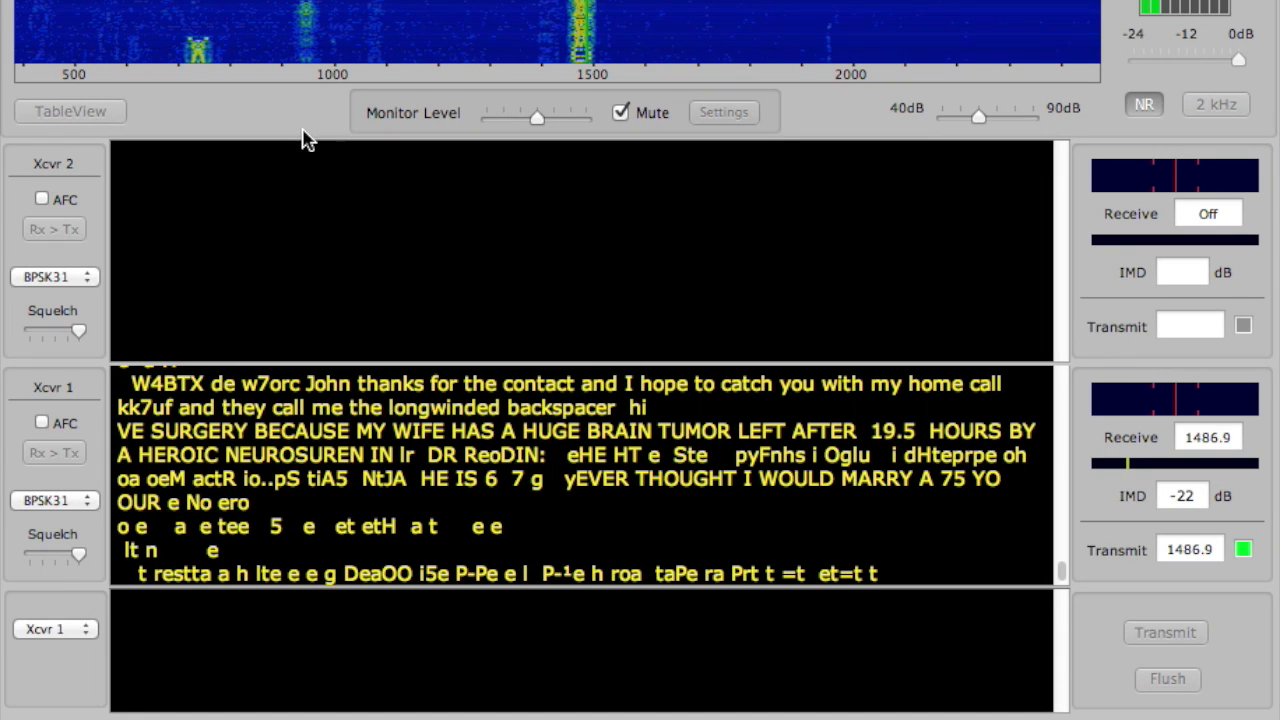
- Tune Xcvr 1 to the weak waterfall signal at 738.5 Hz to decode it in BPSK31
{"action": "left_click", "coordinate": [198, 52]}
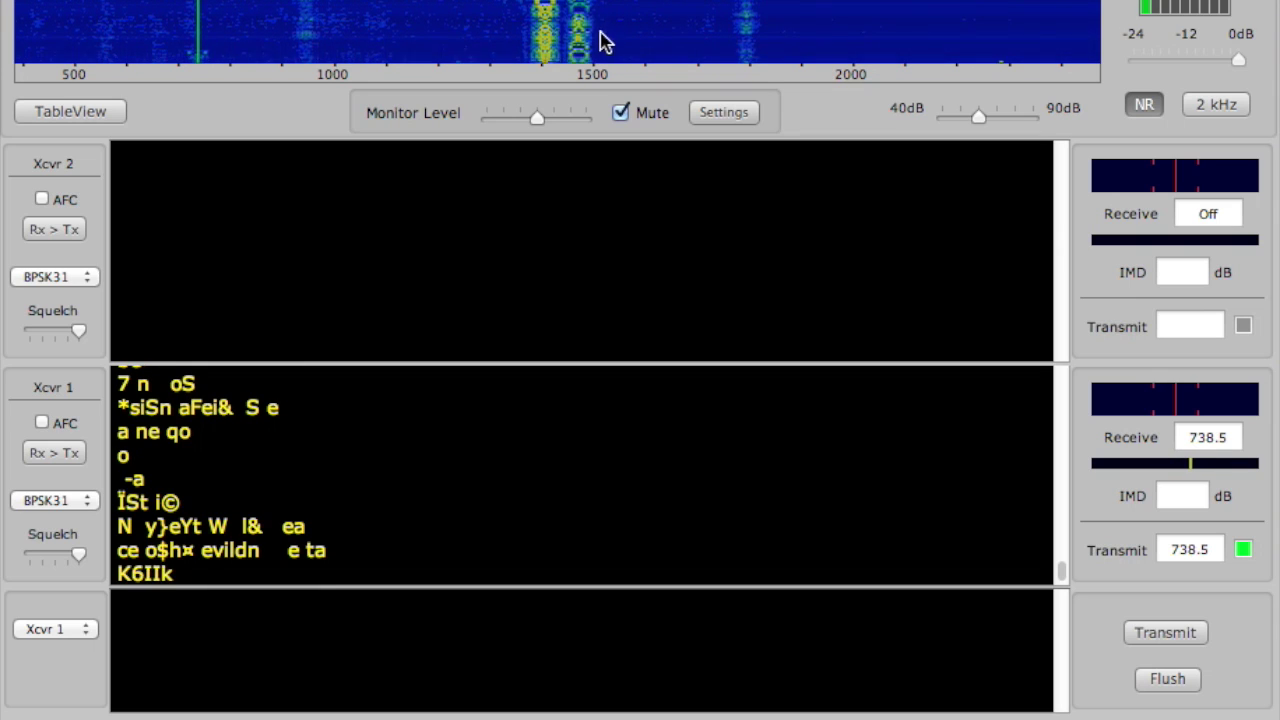
- Tune Xcvr 1 to the strong signal near 1410 Hz to read its station details, then move to 1645.4 Hz
{"action": "left_click", "coordinate": [545, 42]}
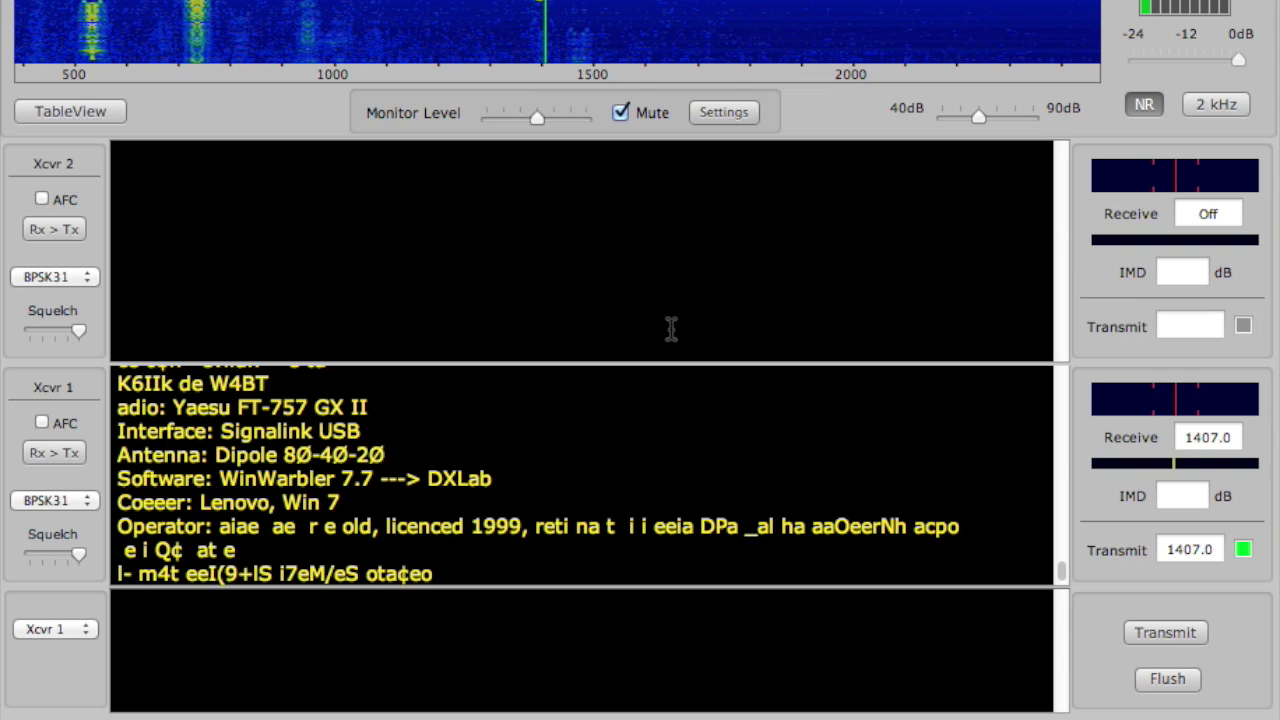
{"action": "left_click", "coordinate": [670, 36]}
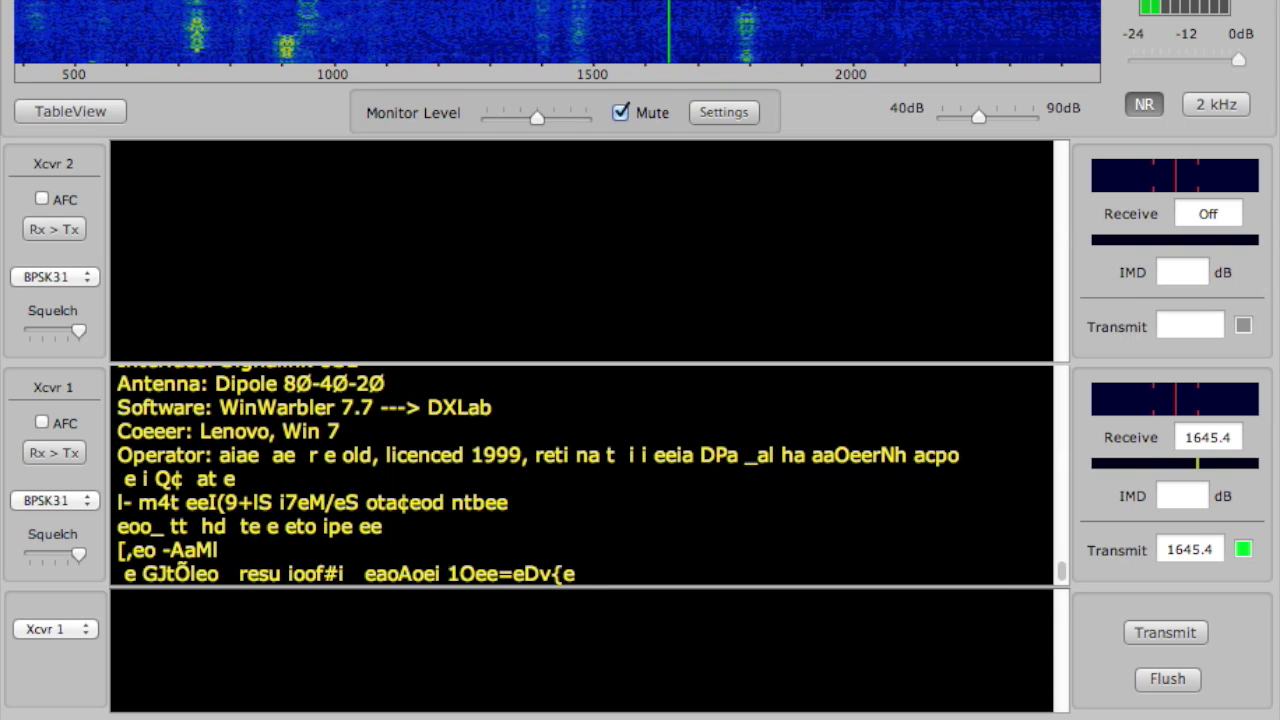
- Fill the transmit pane with the F1 CQ macro, ending with k
{"action": "key", "text": "F1"}
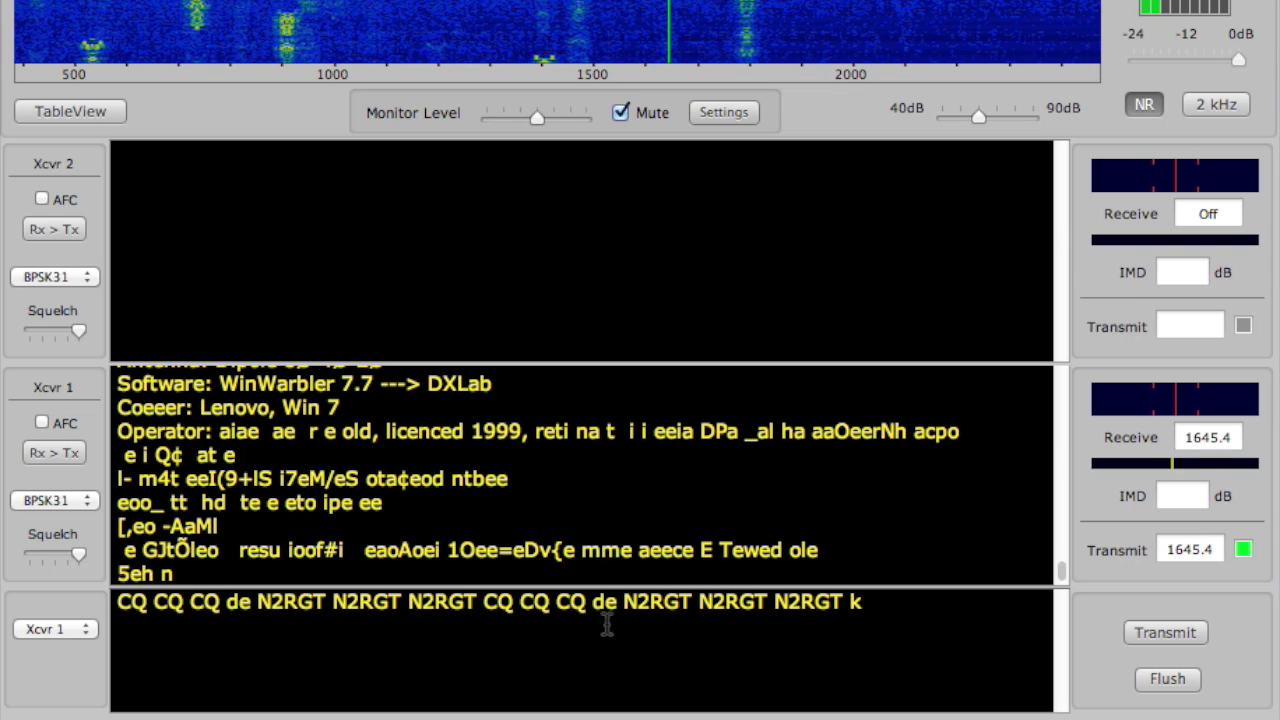
{"action": "left_click", "coordinate": [1170, 634]}
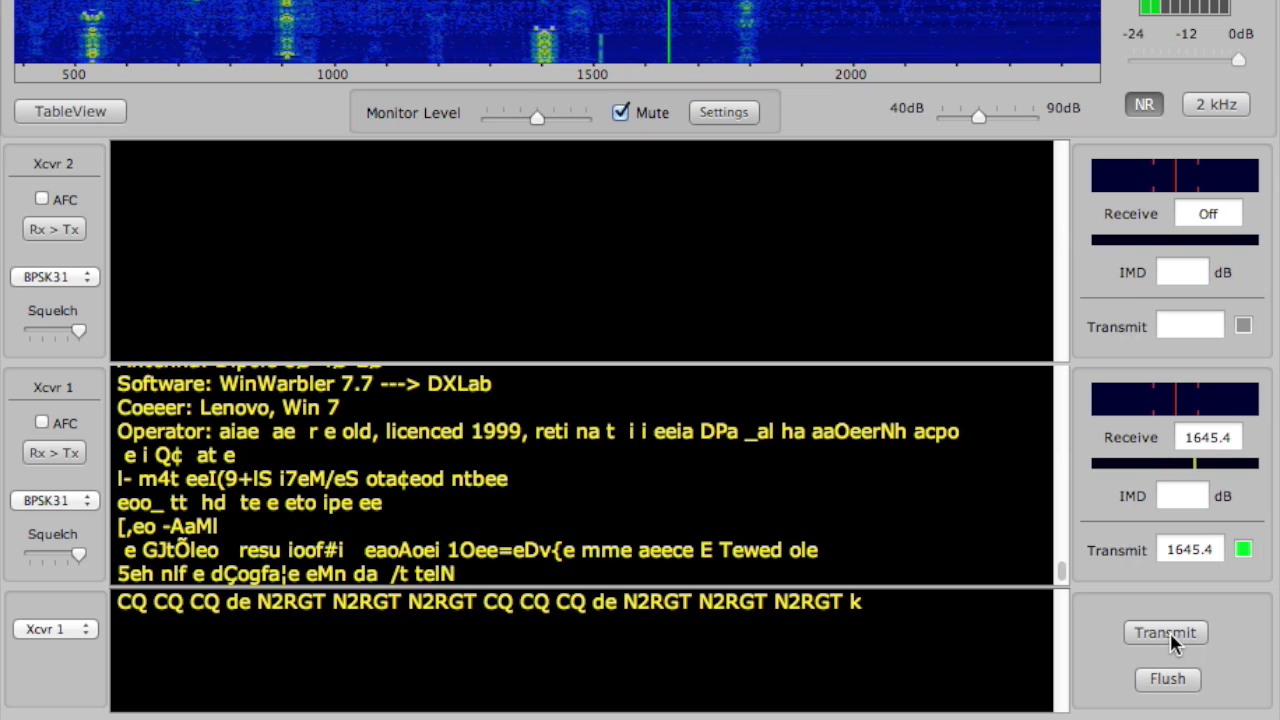
- Transmit the CQ call on 1645.4 Hz, then switch back to Receive
{"action": "left_click", "coordinate": [1166, 634]}
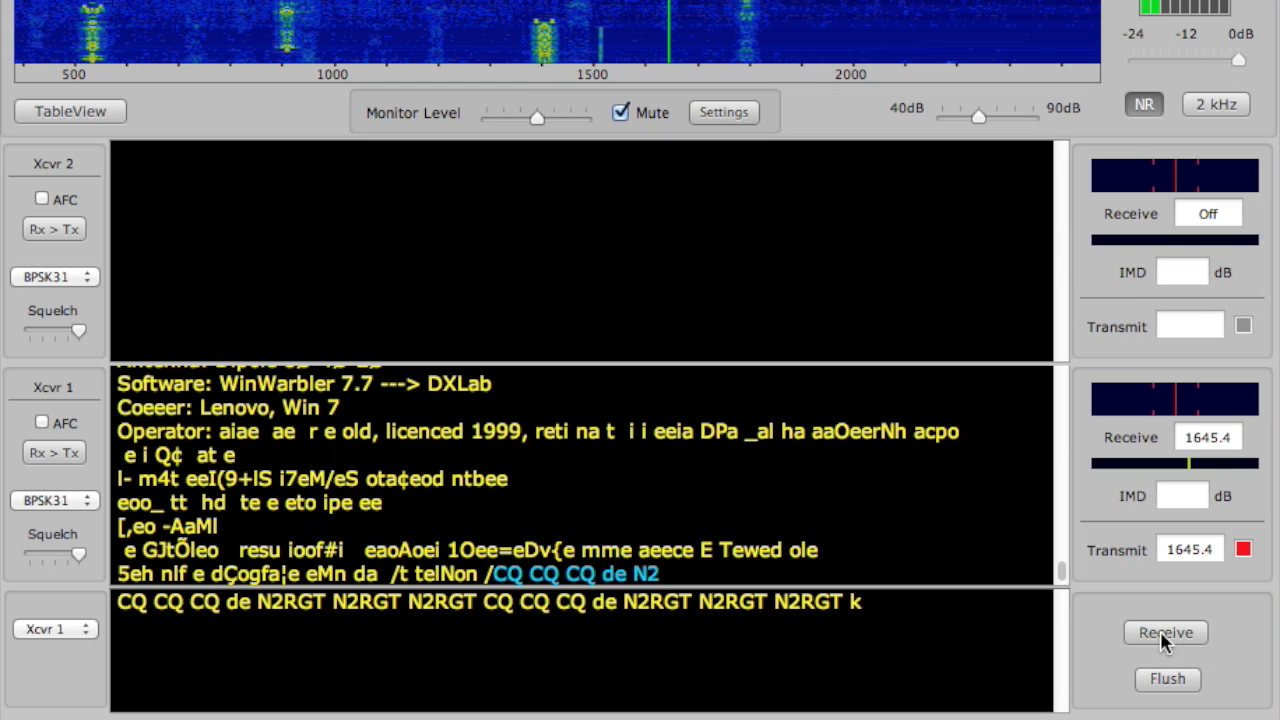
{"action": "left_click", "coordinate": [1163, 638]}
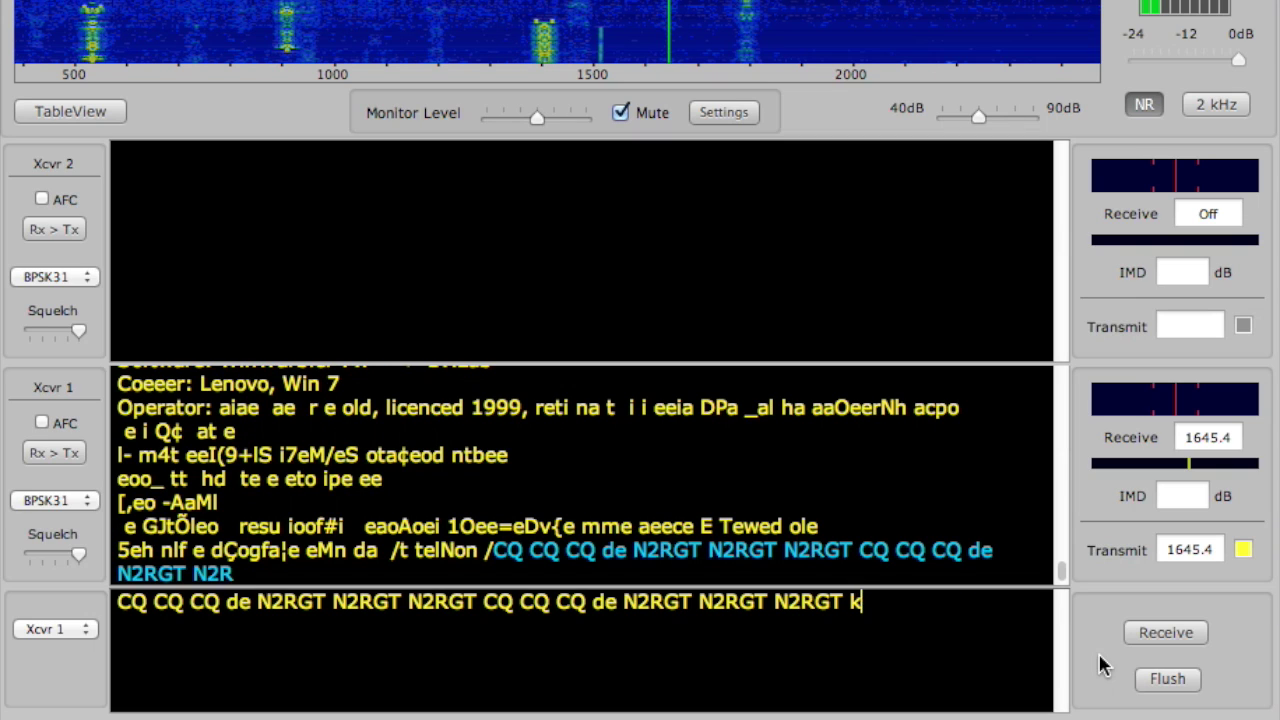
{"action": "left_click", "coordinate": [1245, 554]}
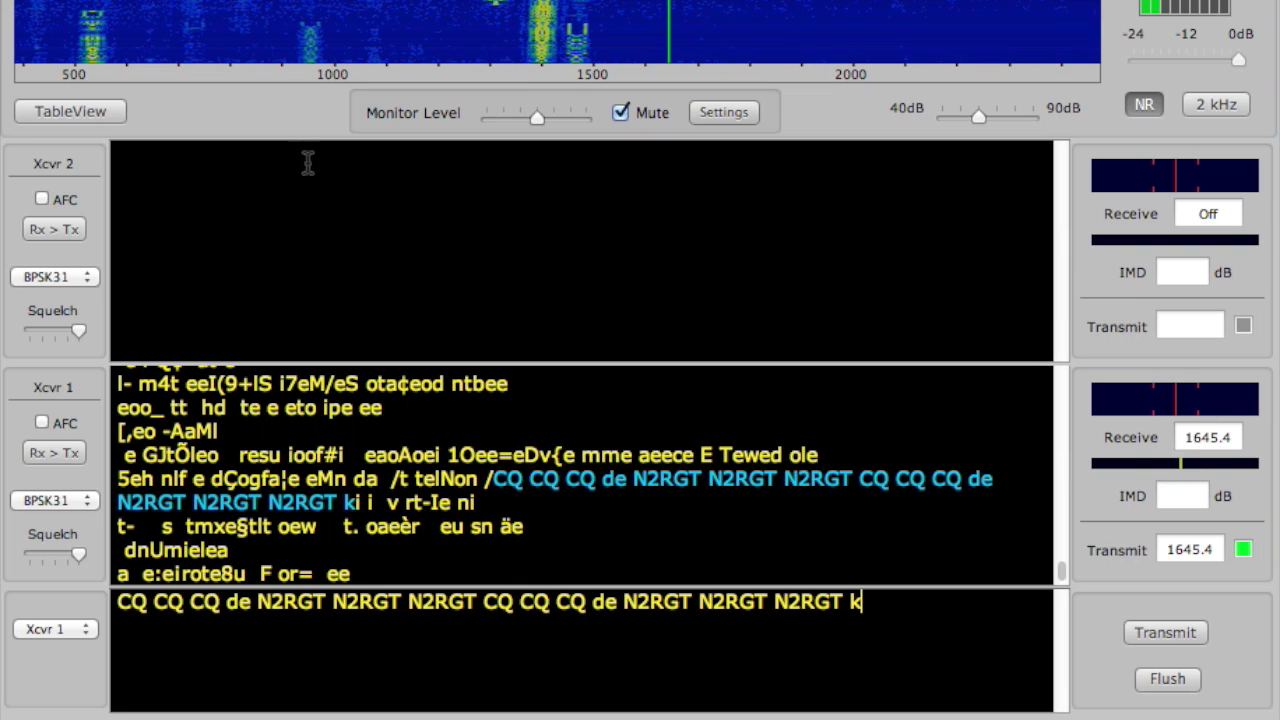
{"action": "left_click", "coordinate": [542, 8]}
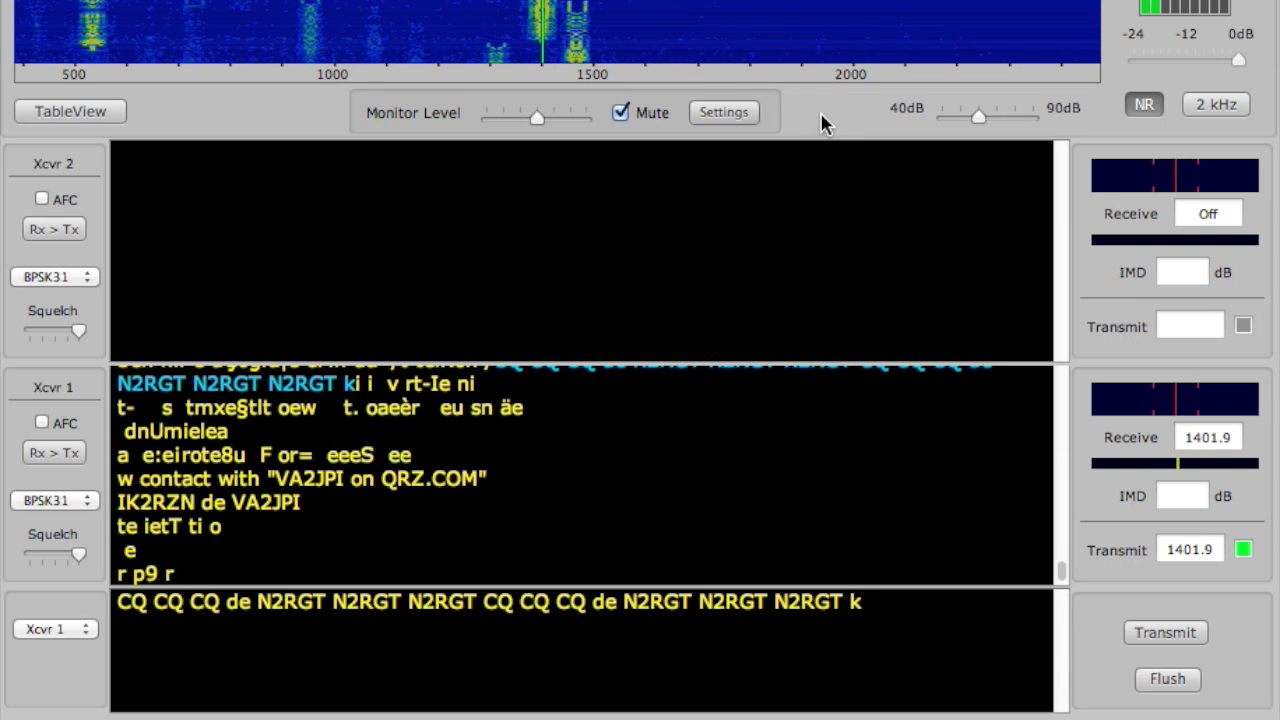
- Tune Xcvr 1 to 1466.6 Hz to decode the plain-language message about a 1988 surgery
{"action": "left_click", "coordinate": [577, 18]}
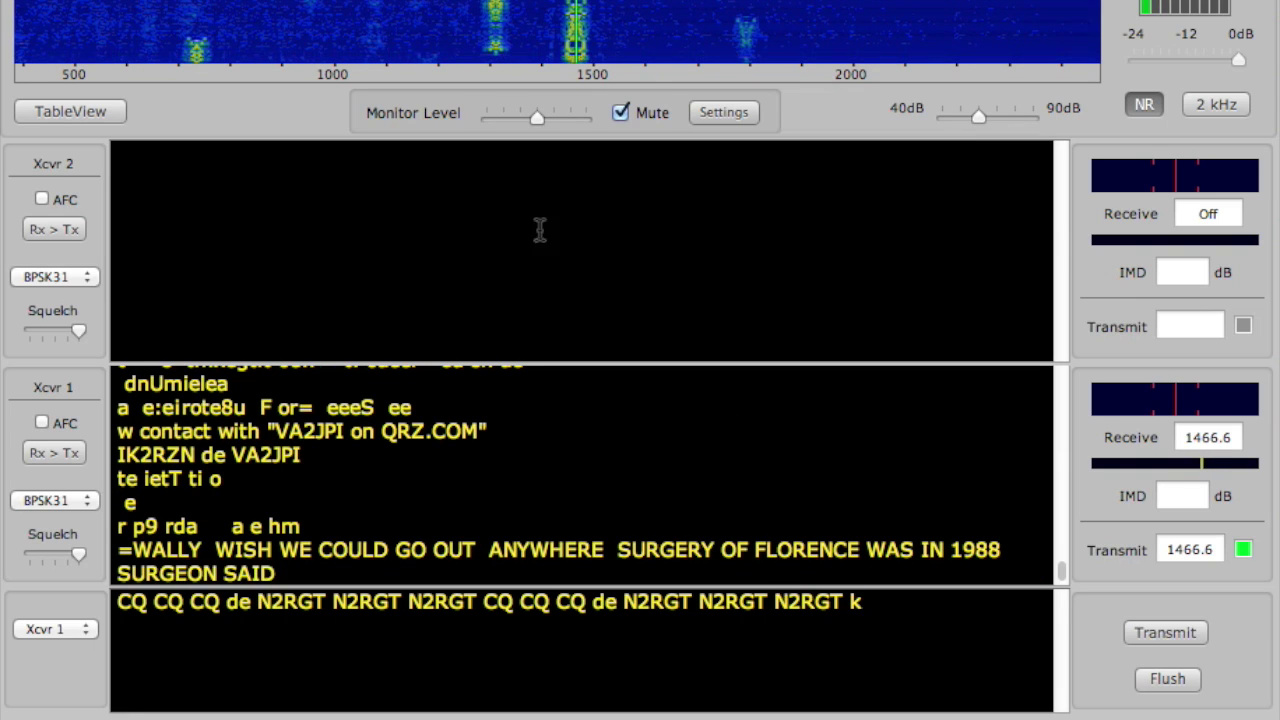
- Retune Xcvr 1 to 735.5 Hz to follow the conversation there
{"action": "left_click", "coordinate": [196, 50]}
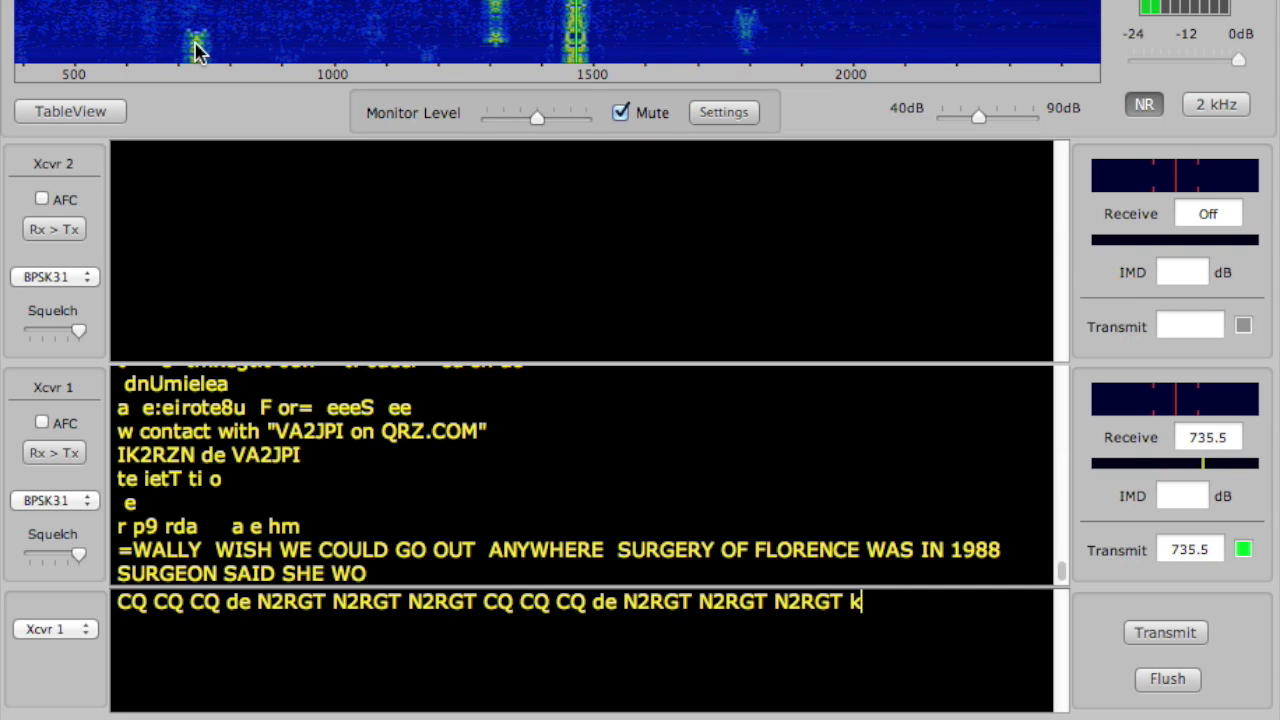